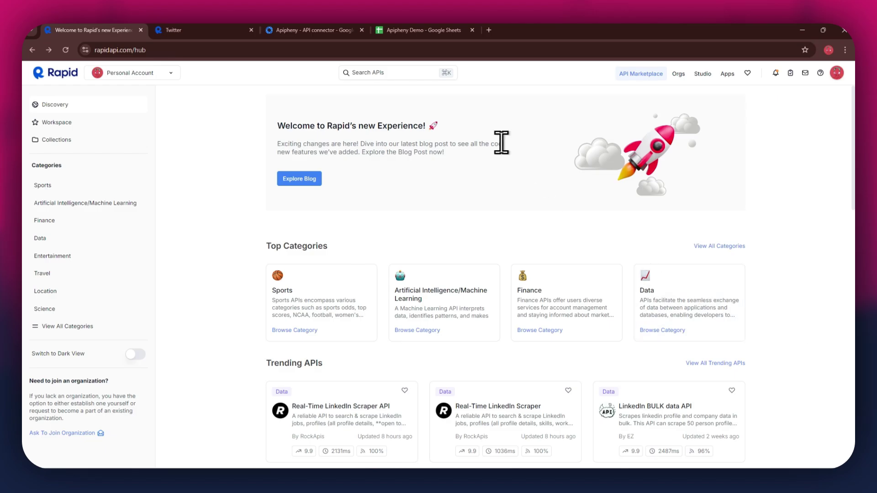
- Search the RapidAPI marketplace for 'twitter' and scroll through the matching APIs
{"action": "left_click", "coordinate": [397, 72]}
{"action": "type", "text": "twitter"}
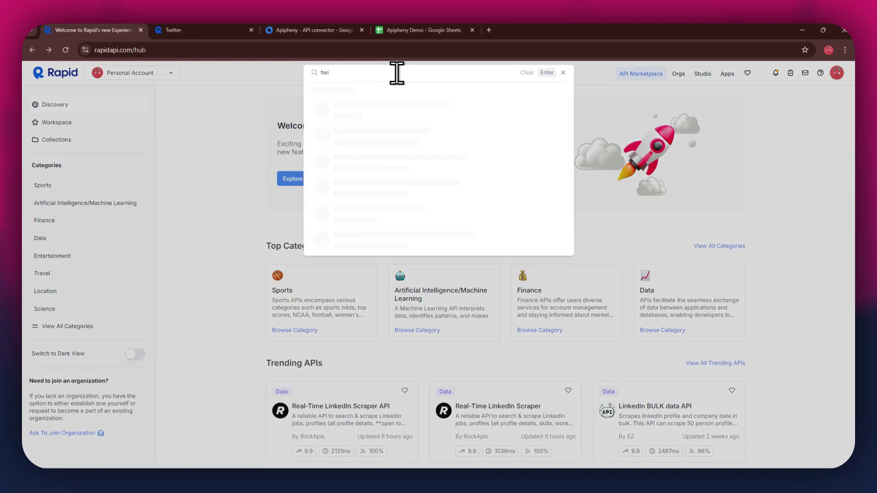
{"action": "key", "text": "Return"}
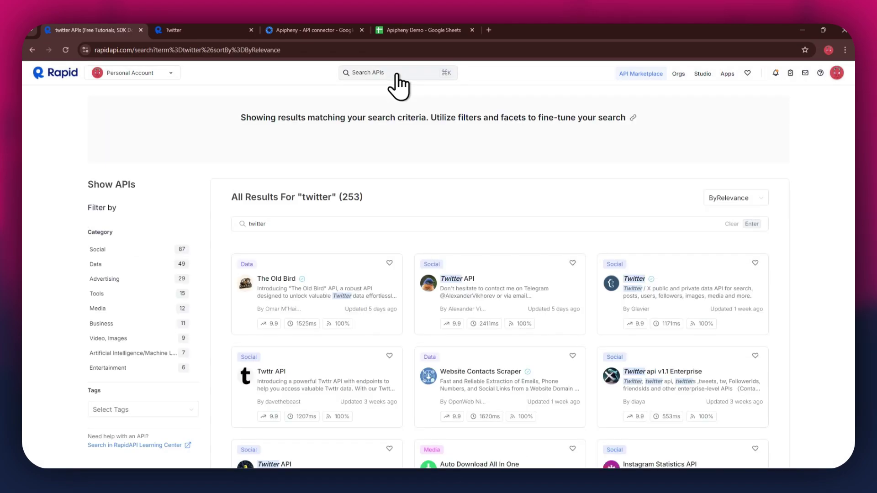
{"action": "scroll", "coordinate": [742, 276], "scroll_direction": "down", "scroll_amount": 5}
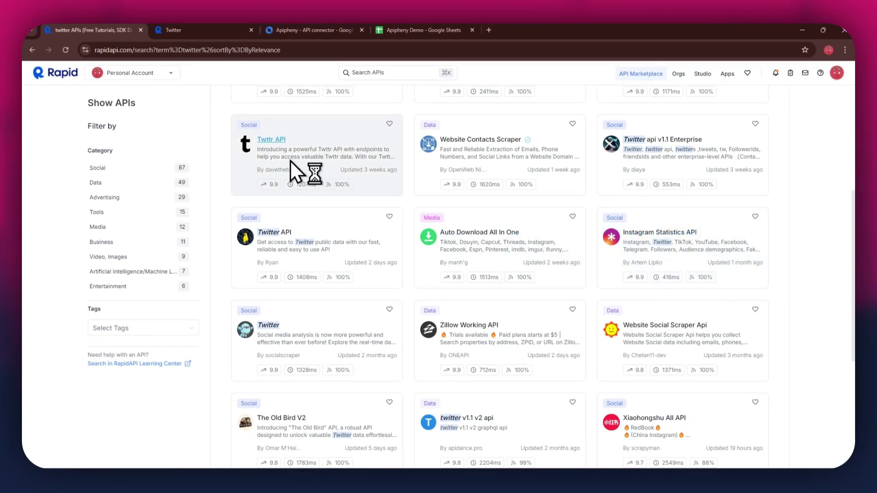
- Go to the Twitter API playground and view its Basic, Pro, Ultra and Mega pricing plans
{"action": "left_click", "coordinate": [167, 35]}
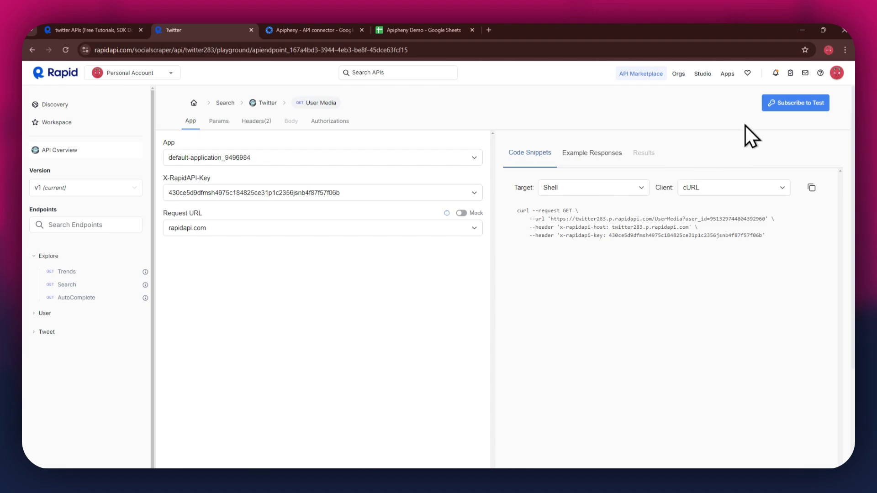
{"action": "left_click", "coordinate": [785, 120]}
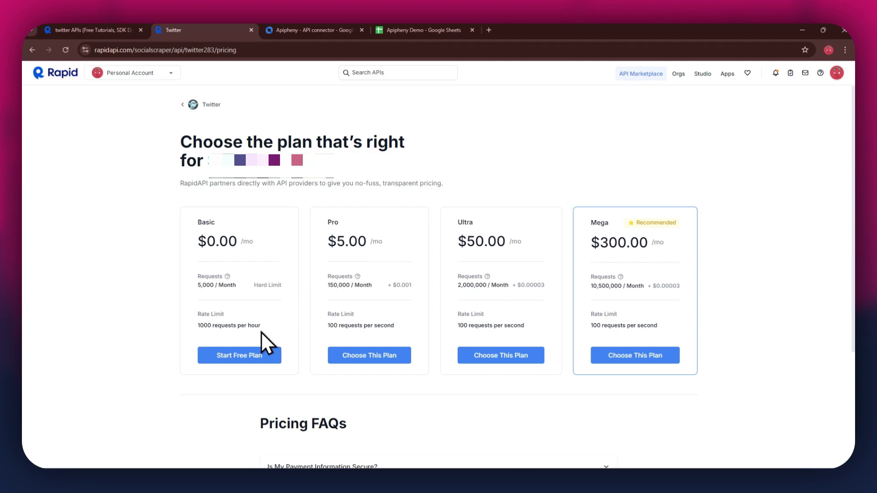
- Subscribe to the free $0.00 Basic plan and return to the Twitter API endpoint playground
{"action": "left_click", "coordinate": [240, 355]}
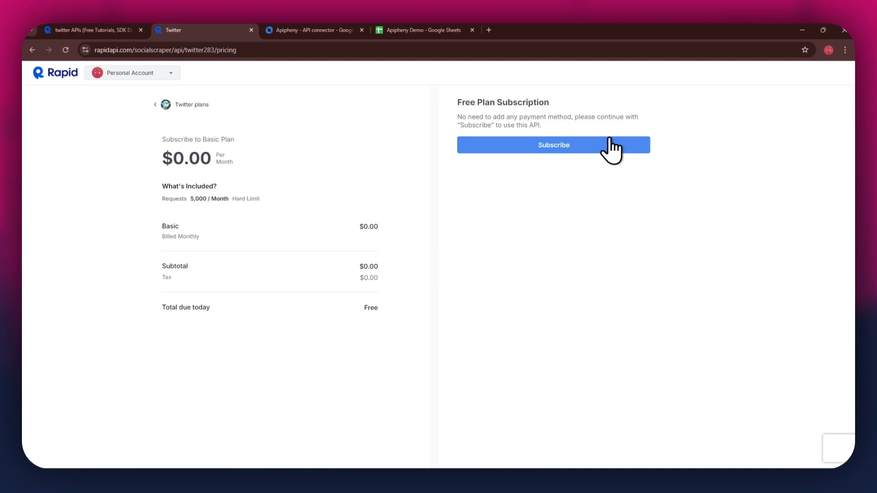
{"action": "left_click", "coordinate": [613, 144]}
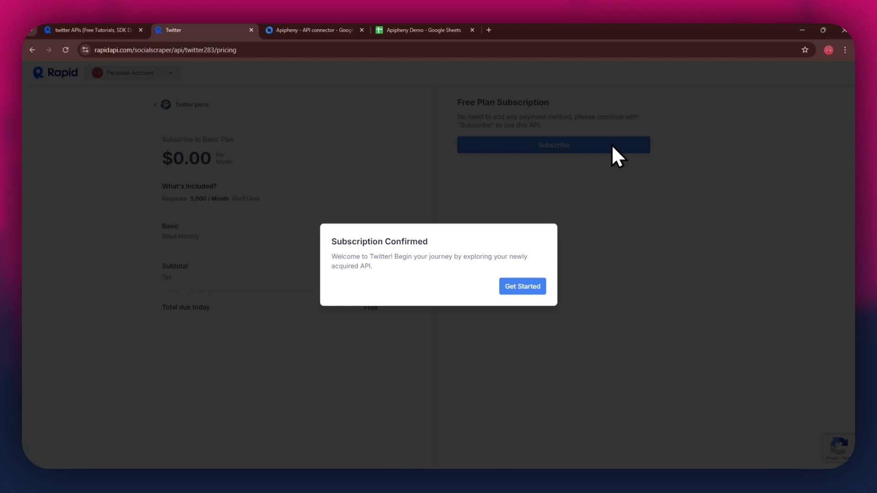
{"action": "left_click", "coordinate": [517, 291]}
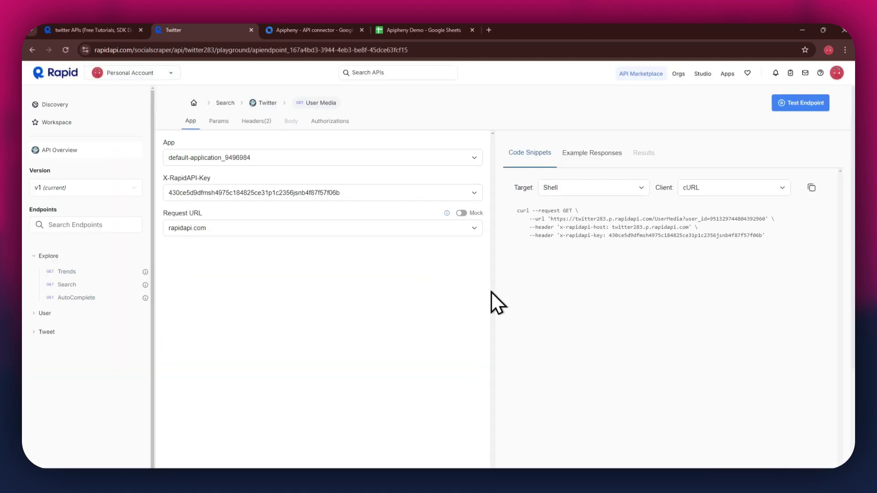
{"action": "left_click_drag", "start_coordinate": [26, 209], "coordinate": [48, 211]}
{"action": "left_click", "coordinate": [55, 211]}
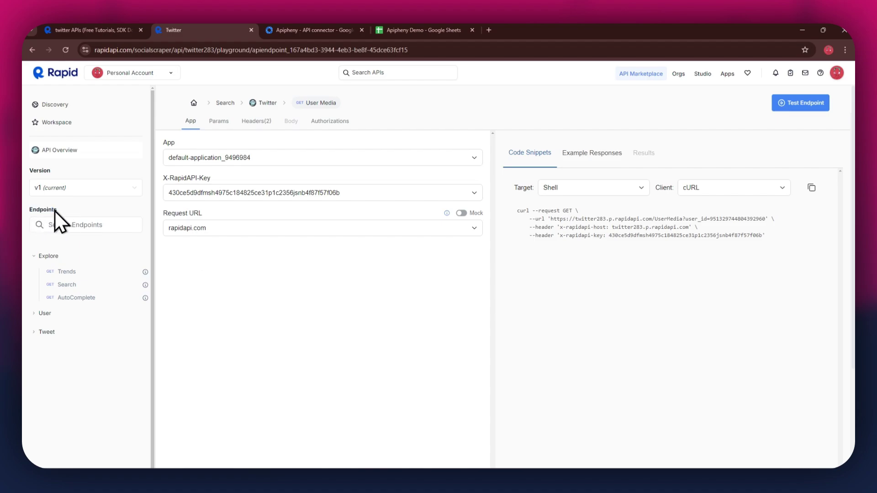
- Open the Trends endpoint and keep its code snippet on Shell target with cURL client
{"action": "left_click", "coordinate": [104, 274]}
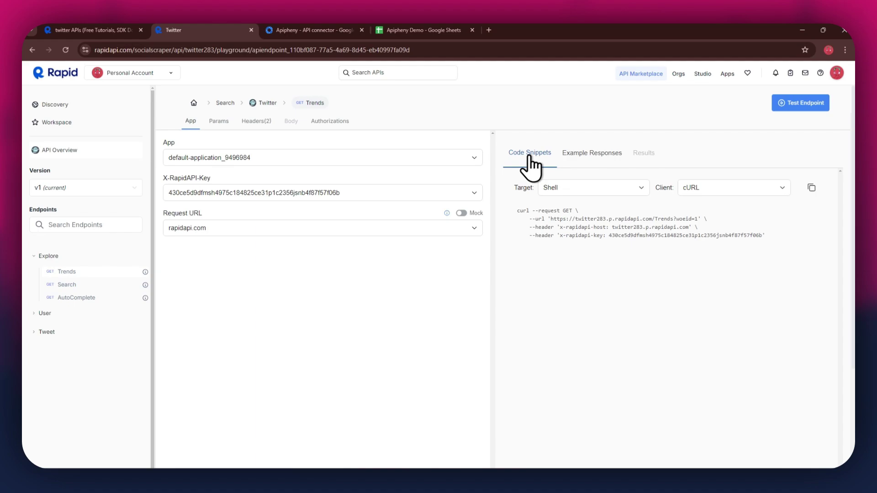
{"action": "left_click", "coordinate": [578, 191]}
{"action": "left_click", "coordinate": [569, 270]}
{"action": "left_click", "coordinate": [711, 190]}
{"action": "left_click", "coordinate": [716, 218]}
- Switch to the Apipheny - API connector Marketplace listing showing it installed
{"action": "left_click", "coordinate": [298, 25]}
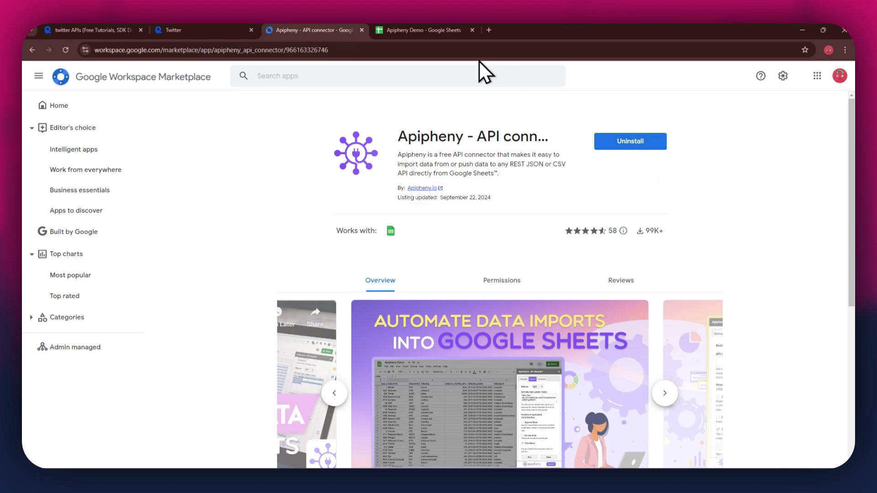
- In the Apipheny Demo spreadsheet, start Extensions > Apipheny - API connector > Import API
{"action": "left_click", "coordinate": [414, 28]}
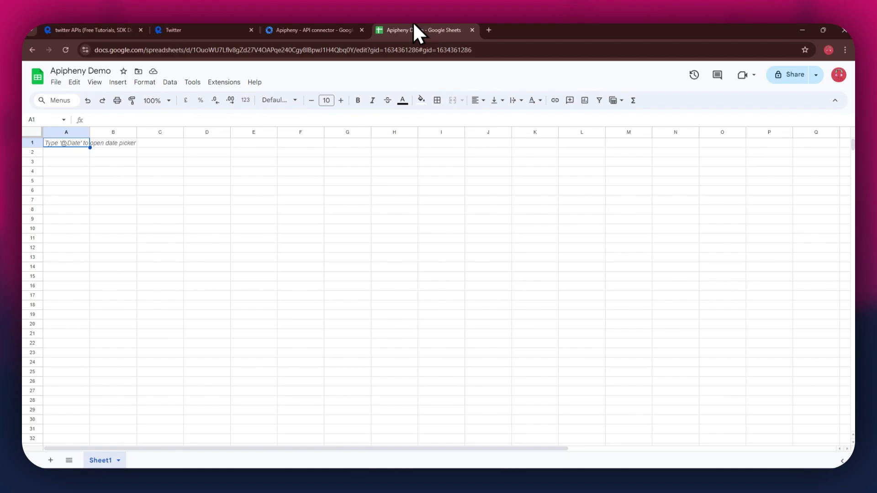
{"action": "left_click", "coordinate": [224, 82]}
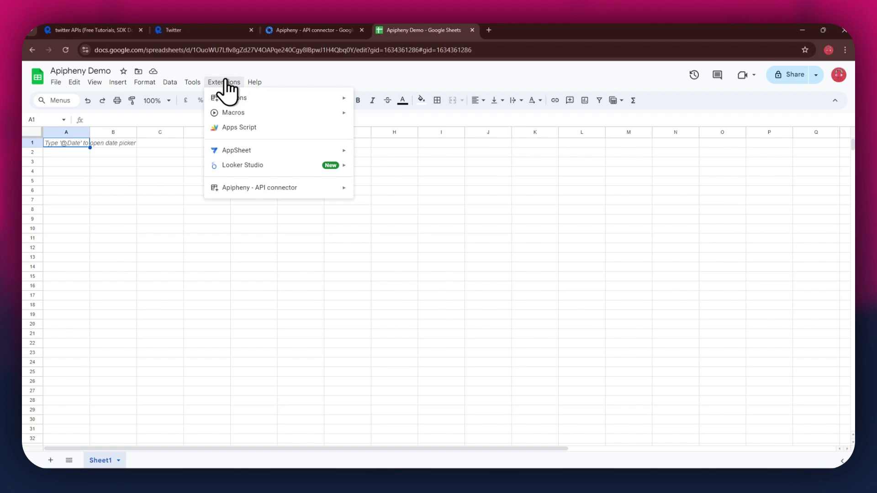
{"action": "mouse_move", "coordinate": [311, 187]}
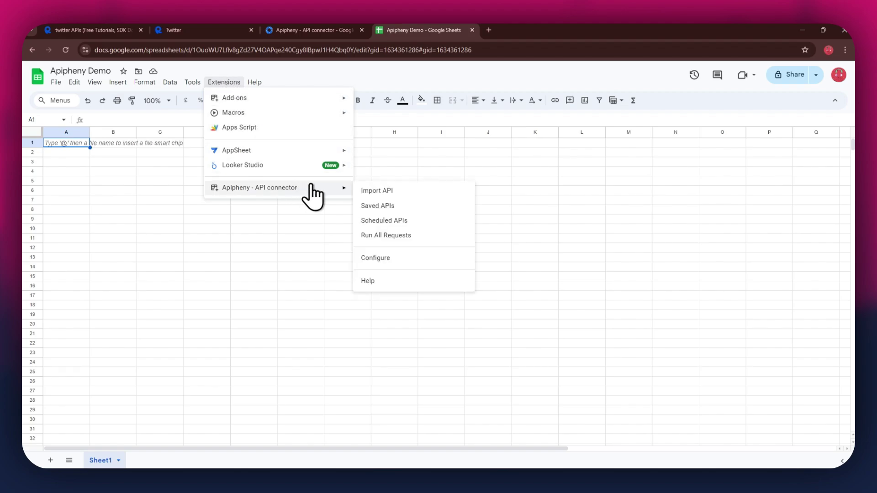
{"action": "left_click", "coordinate": [413, 191]}
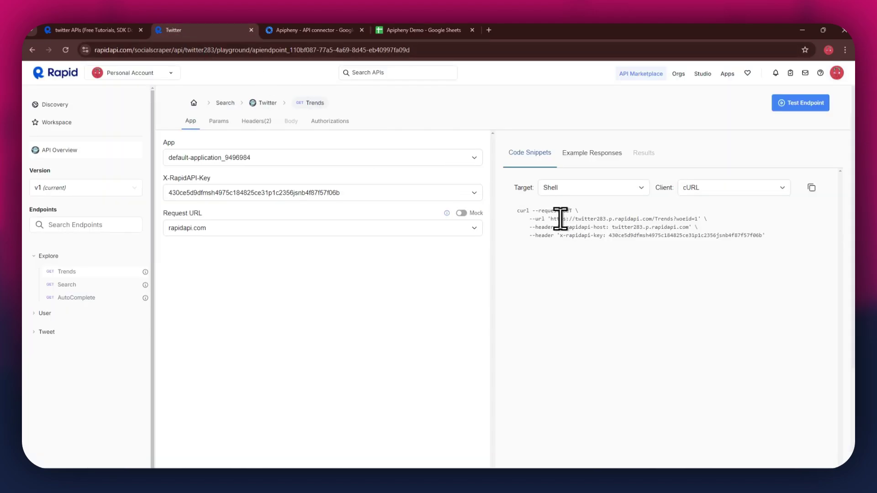
- Paste the Trends request URL into Apipheny's API URL field and add two header rows
{"action": "left_click_drag", "start_coordinate": [551, 219], "coordinate": [695, 222]}
{"action": "key", "text": "ctrl+c"}
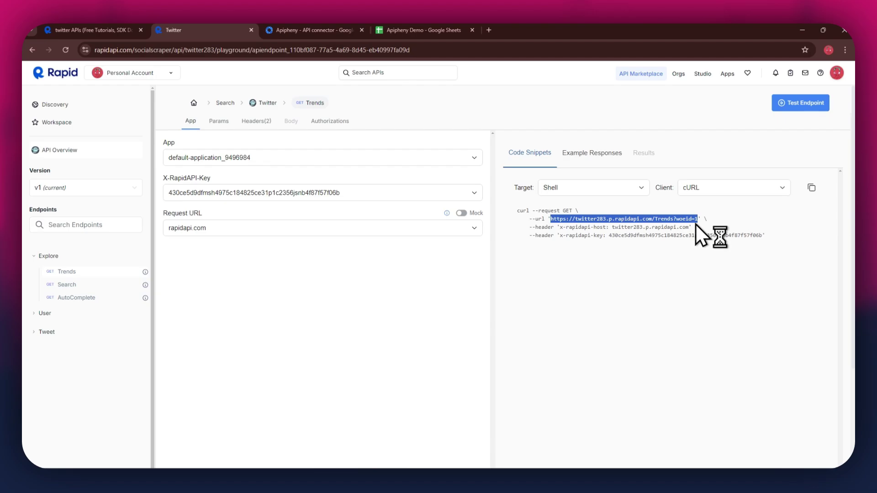
{"action": "left_click", "coordinate": [419, 27]}
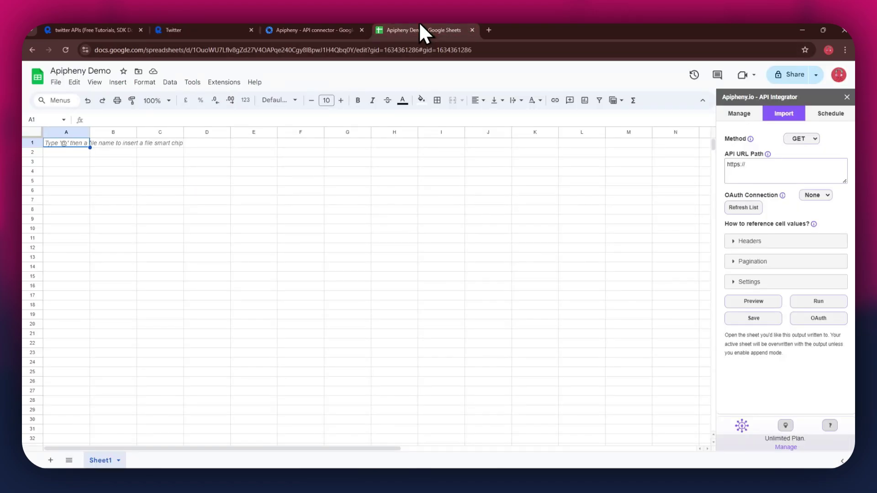
{"action": "left_click", "coordinate": [755, 166]}
{"action": "key", "text": "ctrl+a"}
{"action": "key", "text": "ctrl+v"}
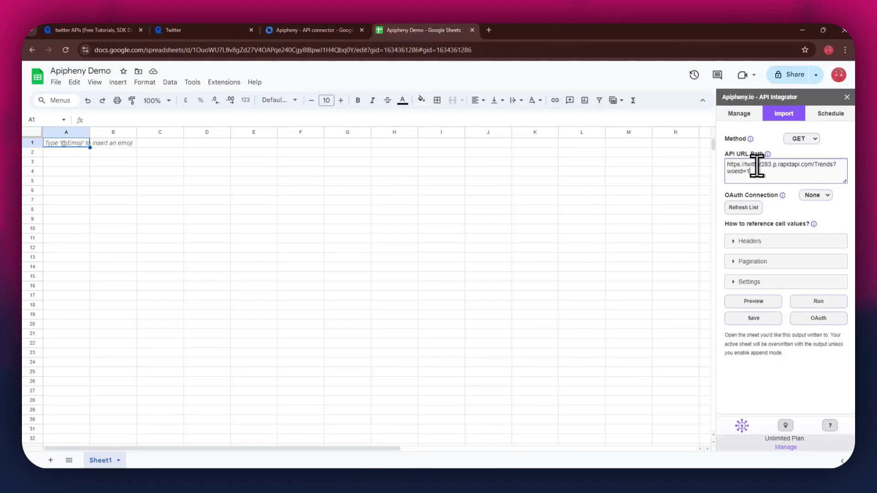
{"action": "left_click", "coordinate": [742, 241]}
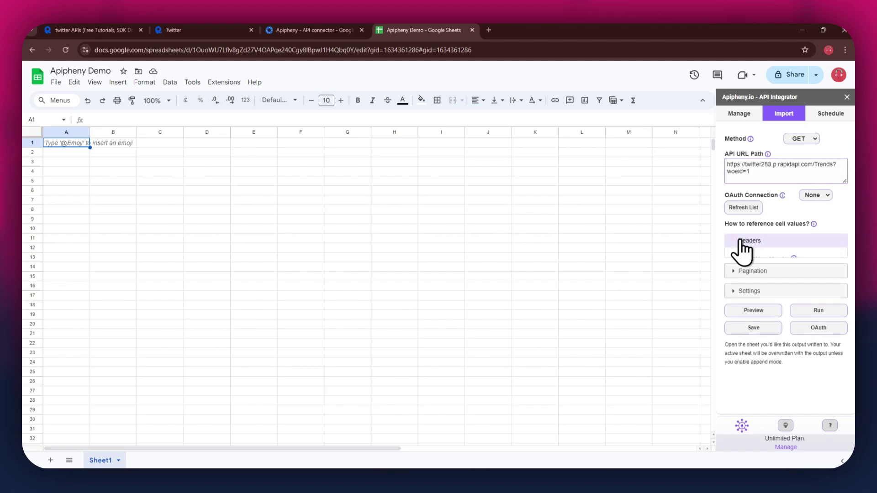
{"action": "left_click", "coordinate": [744, 263]}
{"action": "left_click", "coordinate": [743, 277]}
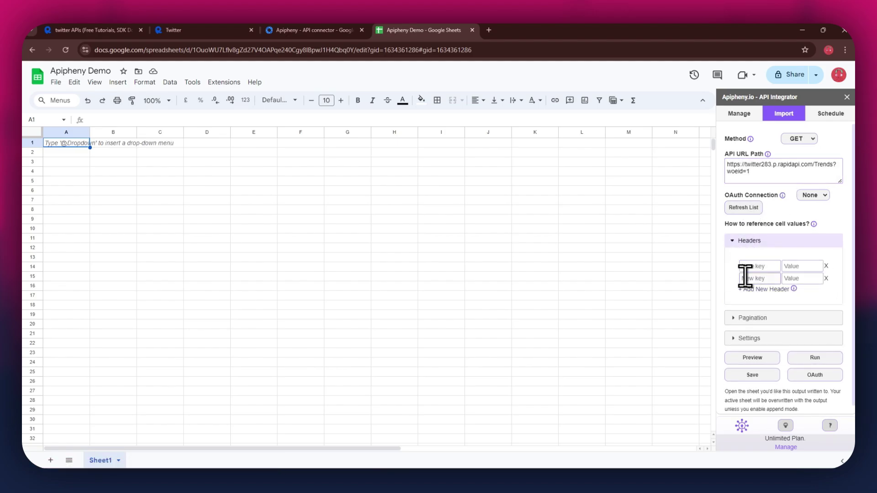
- Fill the first header with key x-rapidapi-host and value twitter283.p.rapidapi.com from the snippet
{"action": "left_click", "coordinate": [222, 30]}
{"action": "left_click", "coordinate": [563, 228]}
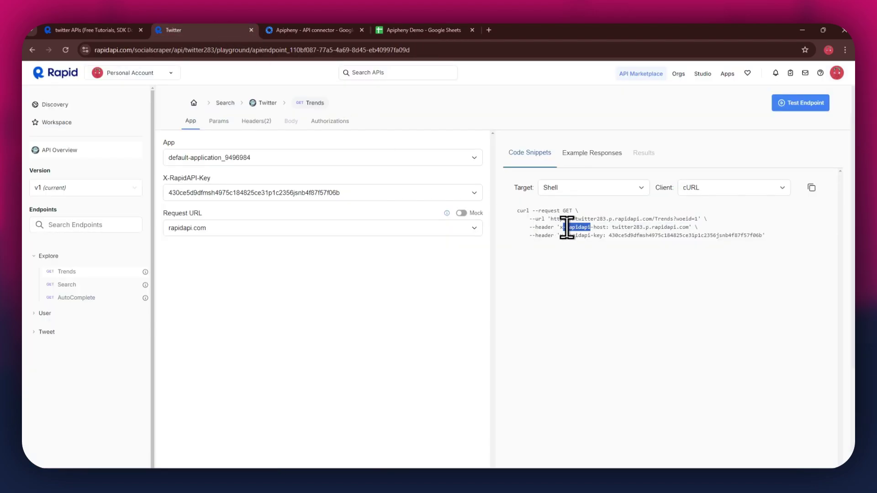
{"action": "triple_click", "coordinate": [564, 228]}
{"action": "left_click", "coordinate": [562, 227]}
{"action": "left_click_drag", "start_coordinate": [560, 227], "coordinate": [605, 227]}
{"action": "key", "text": "ctrl+c"}
{"action": "left_click", "coordinate": [418, 30]}
{"action": "left_click", "coordinate": [755, 266]}
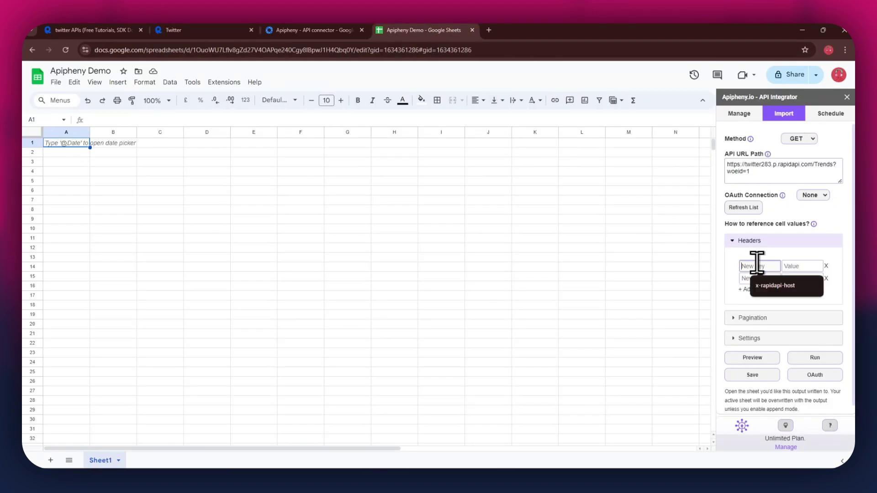
{"action": "key", "text": "ctrl+v"}
{"action": "left_click", "coordinate": [204, 31]}
{"action": "left_click_drag", "start_coordinate": [612, 227], "coordinate": [684, 227]}
{"action": "key", "text": "ctrl+c"}
{"action": "left_click", "coordinate": [418, 30]}
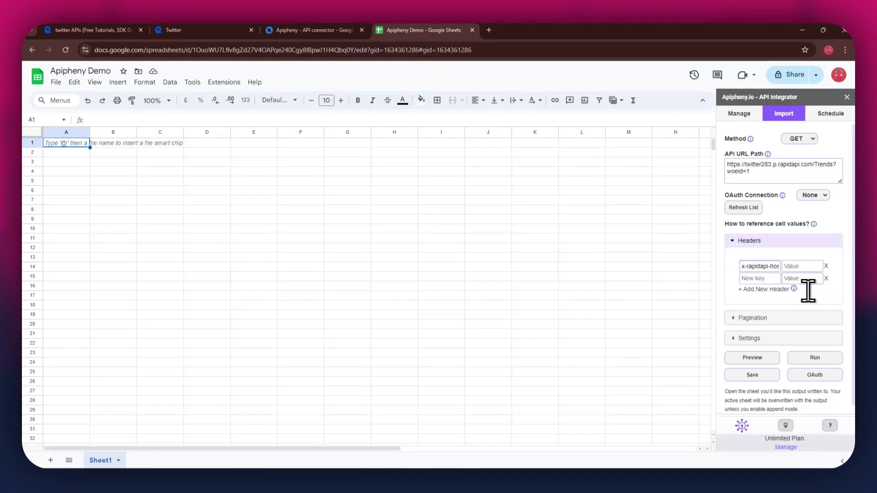
{"action": "left_click", "coordinate": [792, 267]}
{"action": "key", "text": "ctrl+v"}
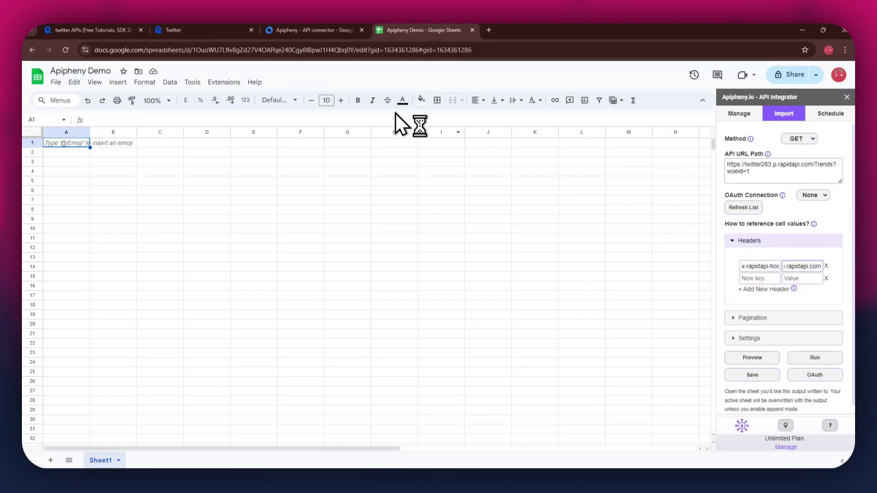
- Fill the second header with key x-rapidapi-key and the API key copied from the snippet
{"action": "left_click", "coordinate": [203, 31]}
{"action": "left_click_drag", "start_coordinate": [560, 235], "coordinate": [602, 235]}
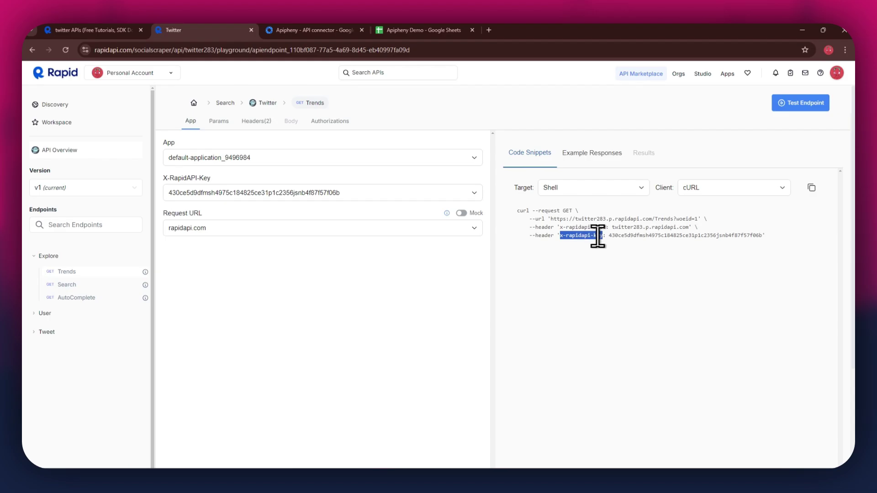
{"action": "key", "text": "ctrl+c"}
{"action": "left_click", "coordinate": [418, 30]}
{"action": "left_click", "coordinate": [756, 276]}
{"action": "key", "text": "ctrl+v"}
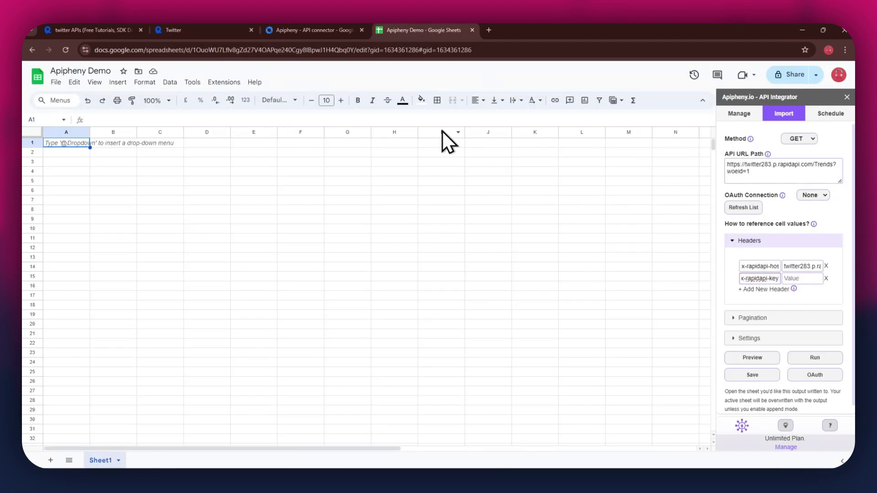
{"action": "left_click", "coordinate": [204, 31]}
{"action": "double_click", "coordinate": [628, 235]}
{"action": "key", "text": "ctrl+c"}
{"action": "left_click", "coordinate": [418, 30]}
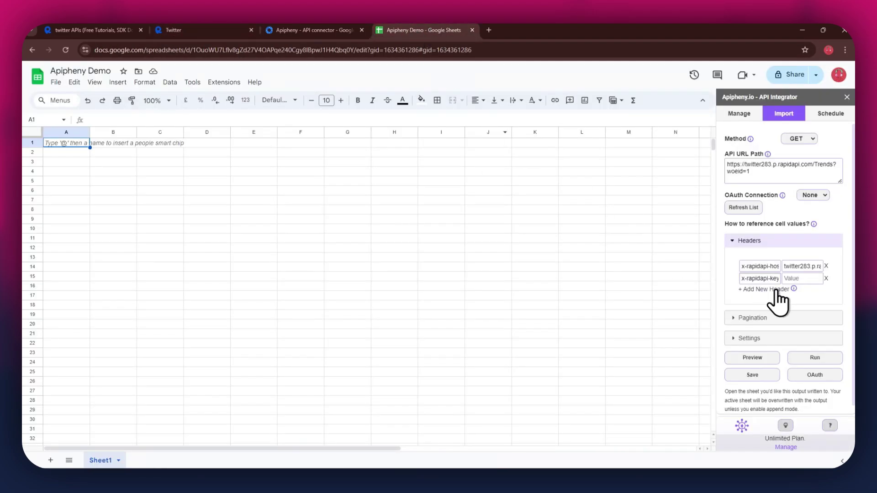
{"action": "left_click", "coordinate": [797, 277]}
{"action": "key", "text": "ctrl+v"}
- Run the Apipheny request and confirm writing the worldwide trends results into Sheet1
{"action": "left_click", "coordinate": [807, 356]}
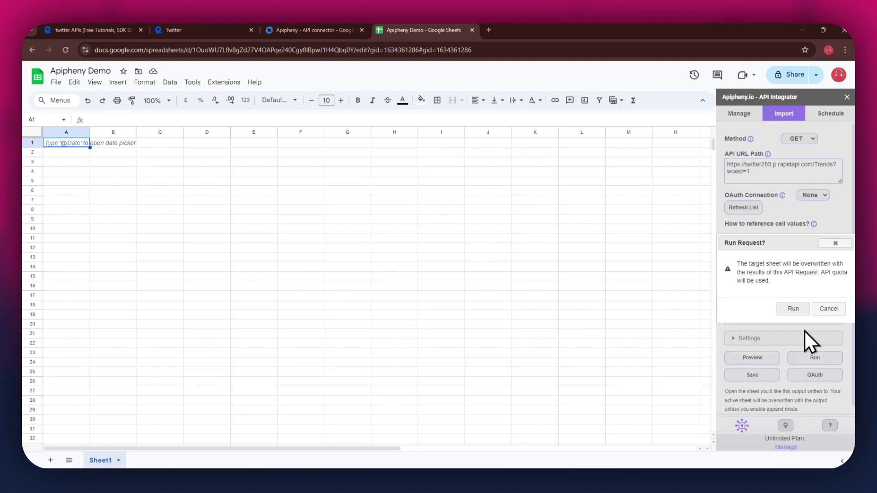
{"action": "left_click", "coordinate": [793, 309]}
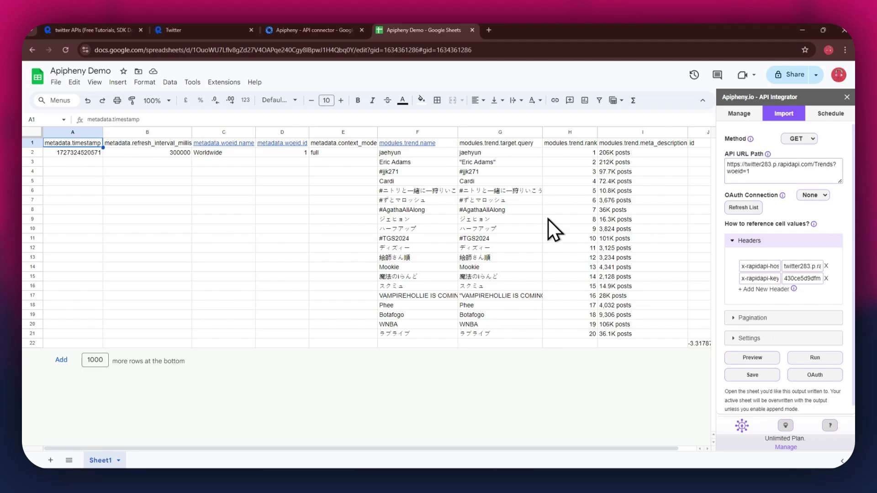
- Return to the RapidAPI Trends endpoint and show its Params, with woeid set to 1
{"action": "left_click", "coordinate": [218, 36]}
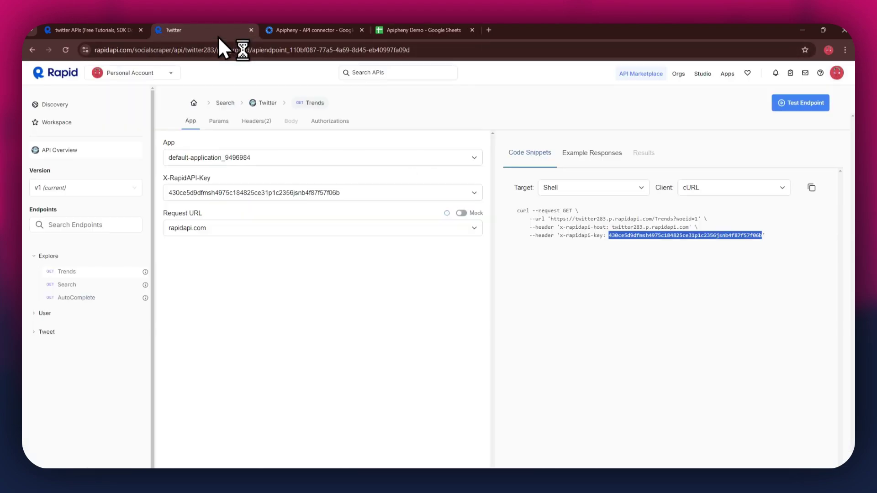
{"action": "left_click", "coordinate": [218, 127]}
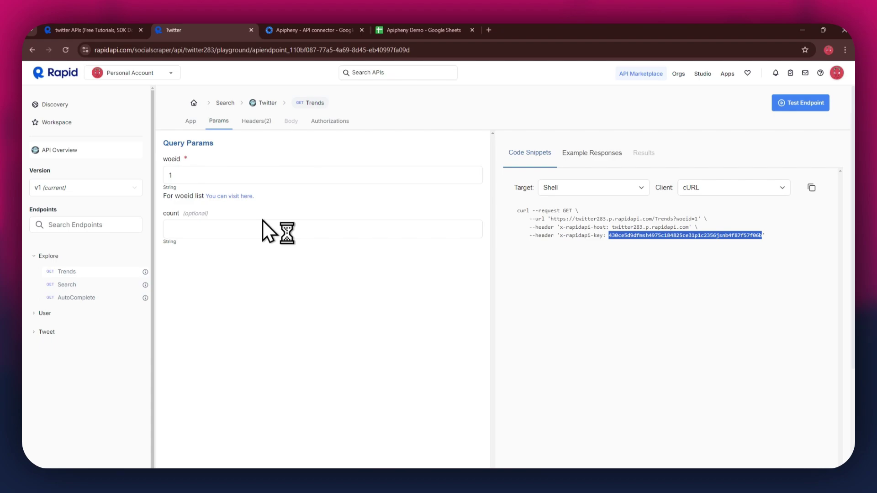
- Browse the GitHub gist of woeid location codes, then go back to the RapidAPI Trends page
{"action": "left_click", "coordinate": [227, 198]}
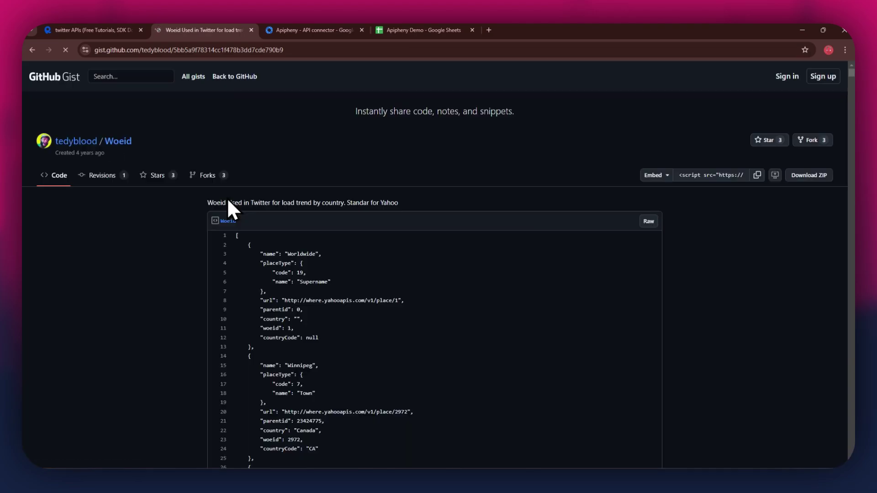
{"action": "scroll", "coordinate": [227, 201], "scroll_direction": "down", "scroll_amount": 2}
{"action": "scroll", "coordinate": [228, 201], "scroll_direction": "down", "scroll_amount": 20}
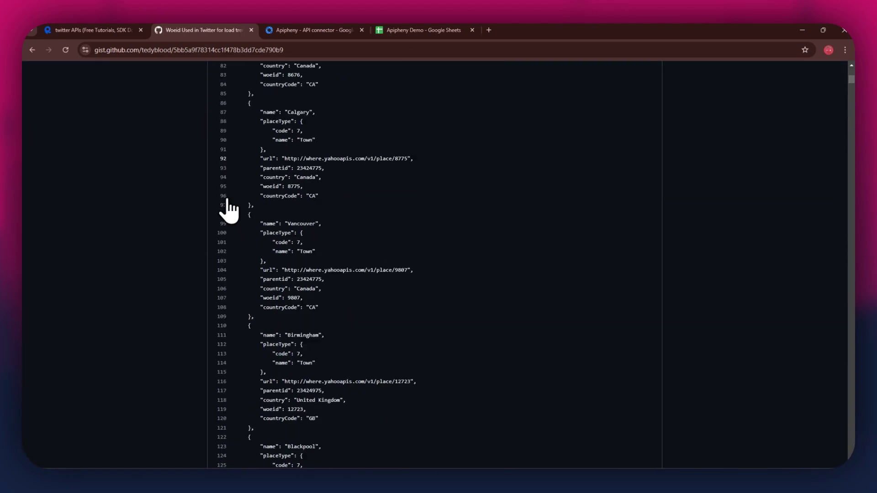
{"action": "key", "text": "alt+Left"}
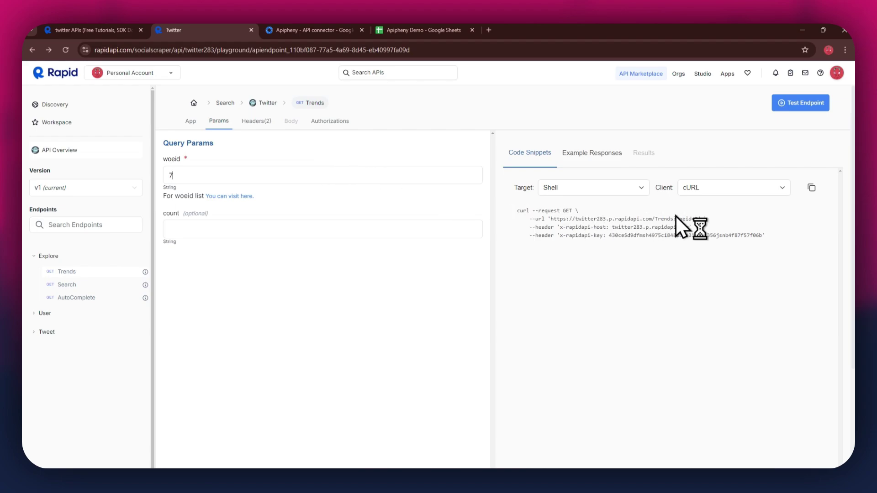
- Replace Apipheny's API URL Path with the RapidAPI Trends URL ending in woeid=7
{"action": "left_click_drag", "start_coordinate": [550, 217], "coordinate": [696, 216]}
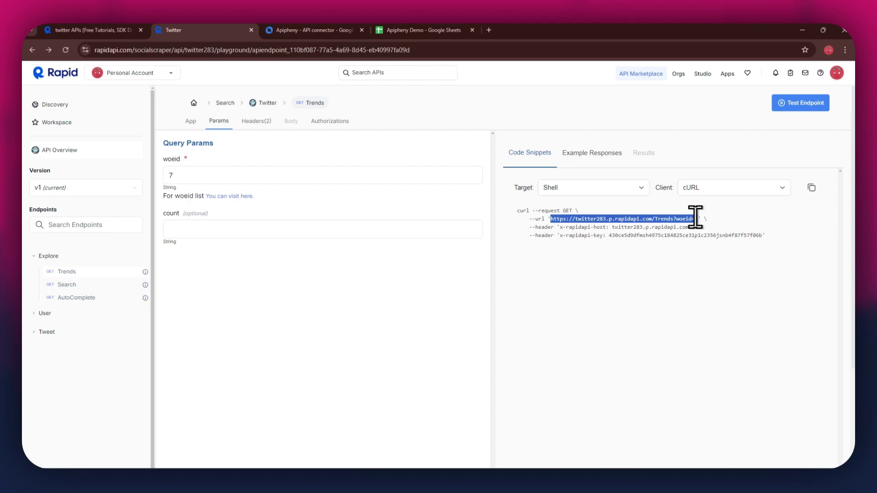
{"action": "left_click", "coordinate": [419, 30]}
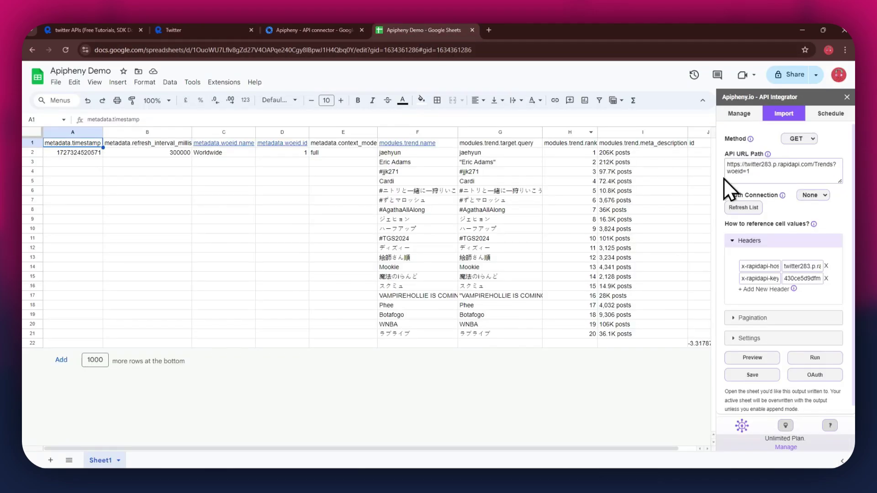
{"action": "triple_click", "coordinate": [774, 176]}
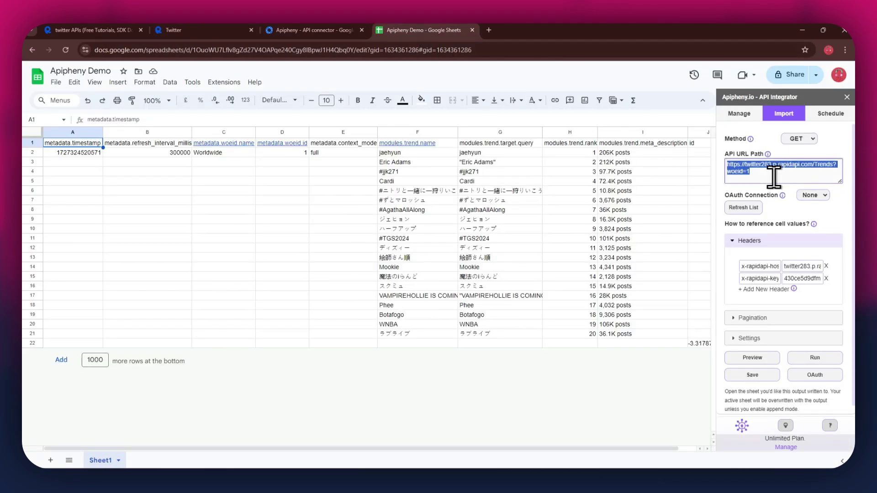
{"action": "key", "text": "ctrl+v"}
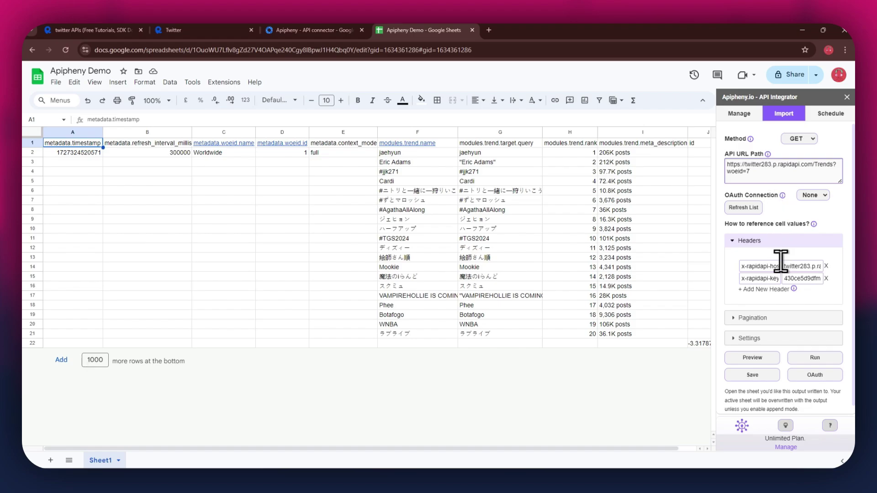
- Run the woeid=7 Trends request in Apipheny, confirming it may overwrite Sheet1
{"action": "left_click", "coordinate": [803, 358]}
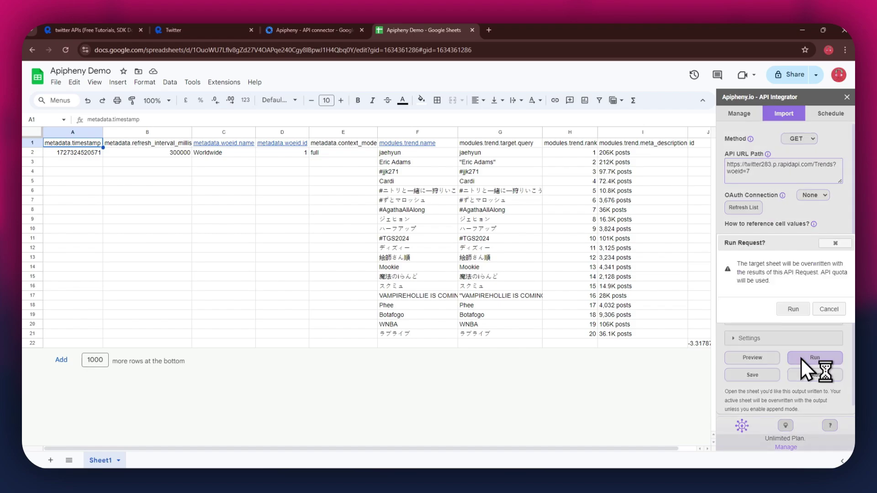
{"action": "left_click", "coordinate": [796, 310]}
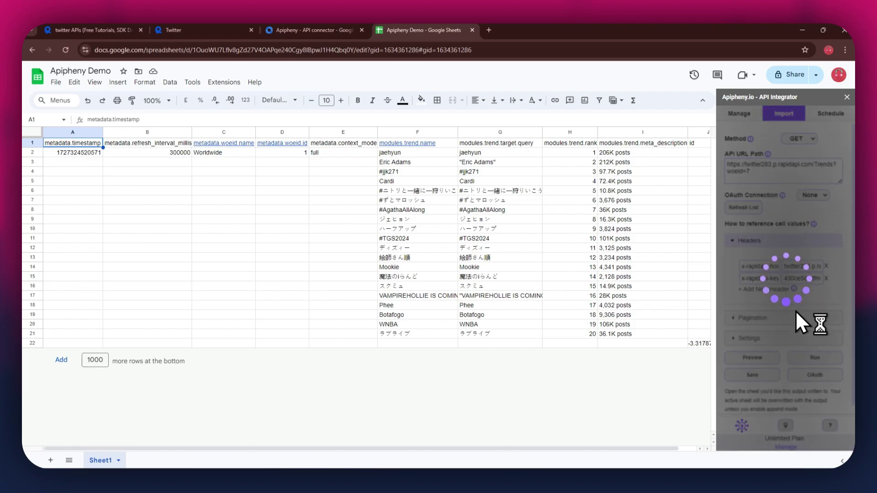